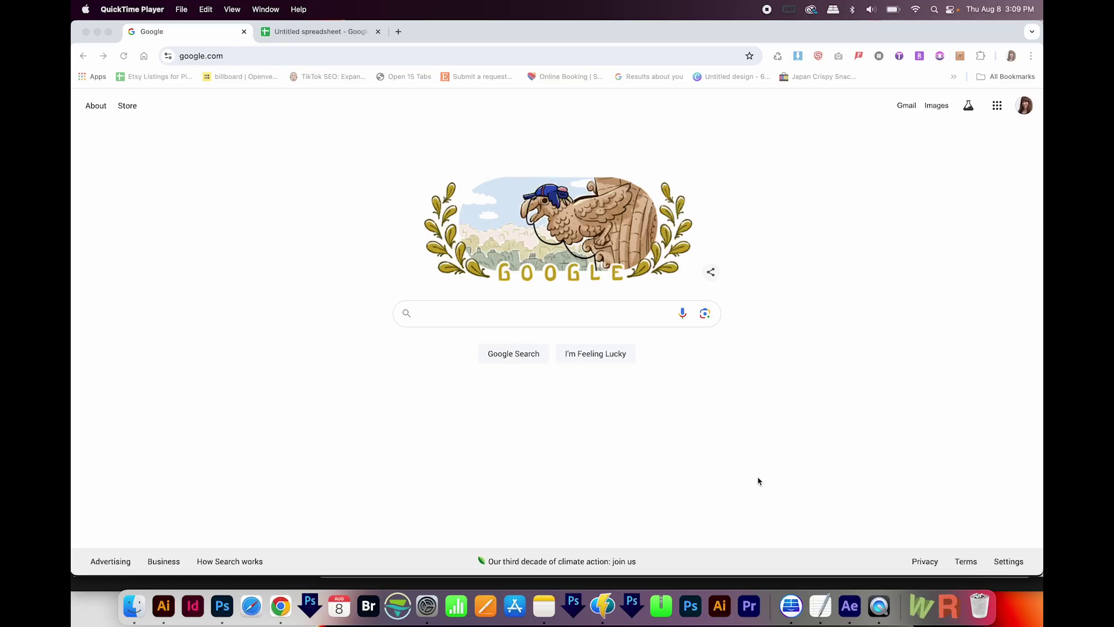
Step: Go from Chrome's Manage Extensions page to the Chrome Web Store
click(759, 481)
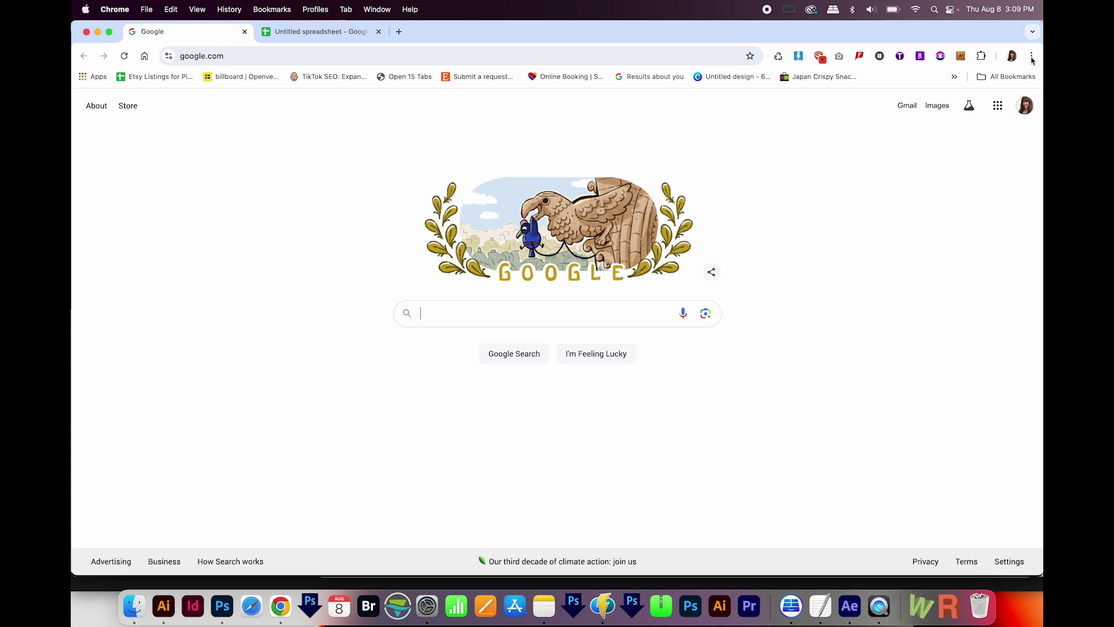
click(1032, 57)
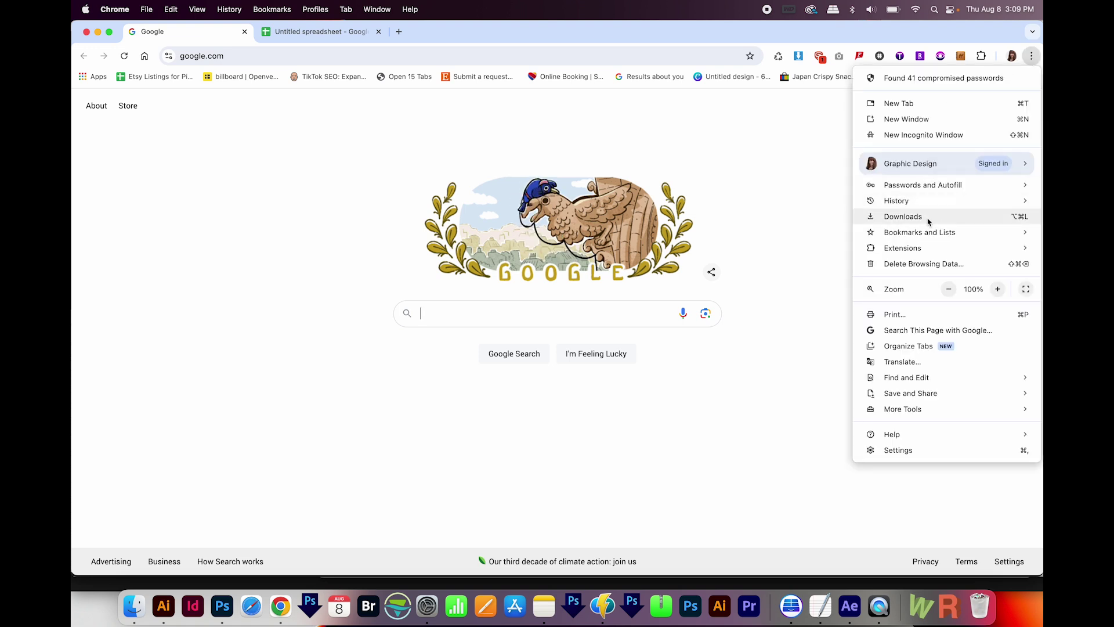
mouse_move(913, 252)
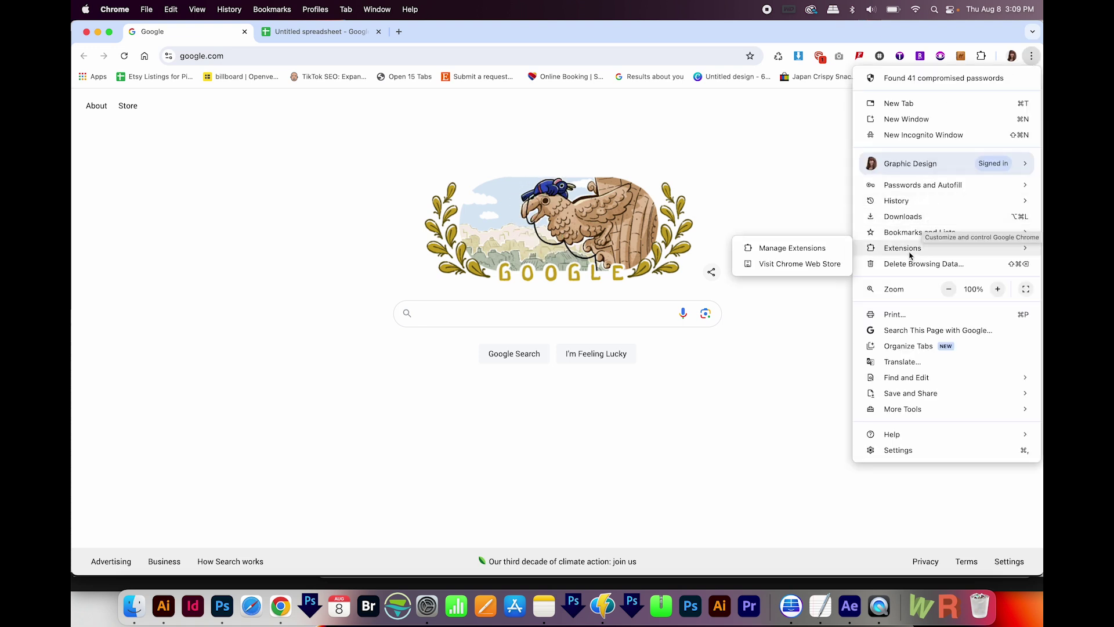
click(792, 248)
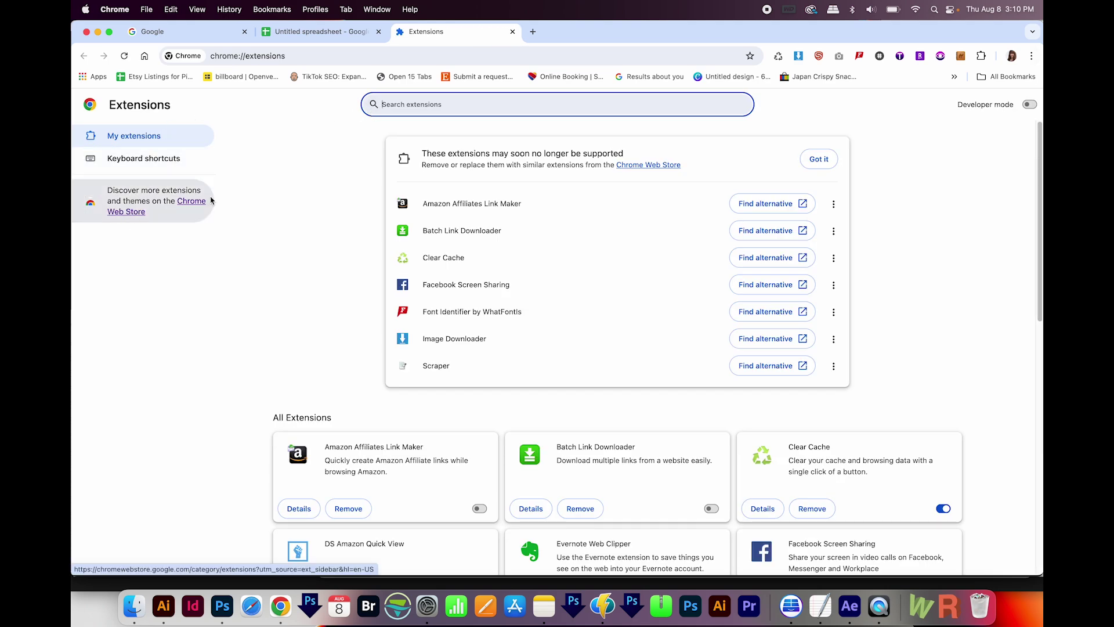
click(128, 212)
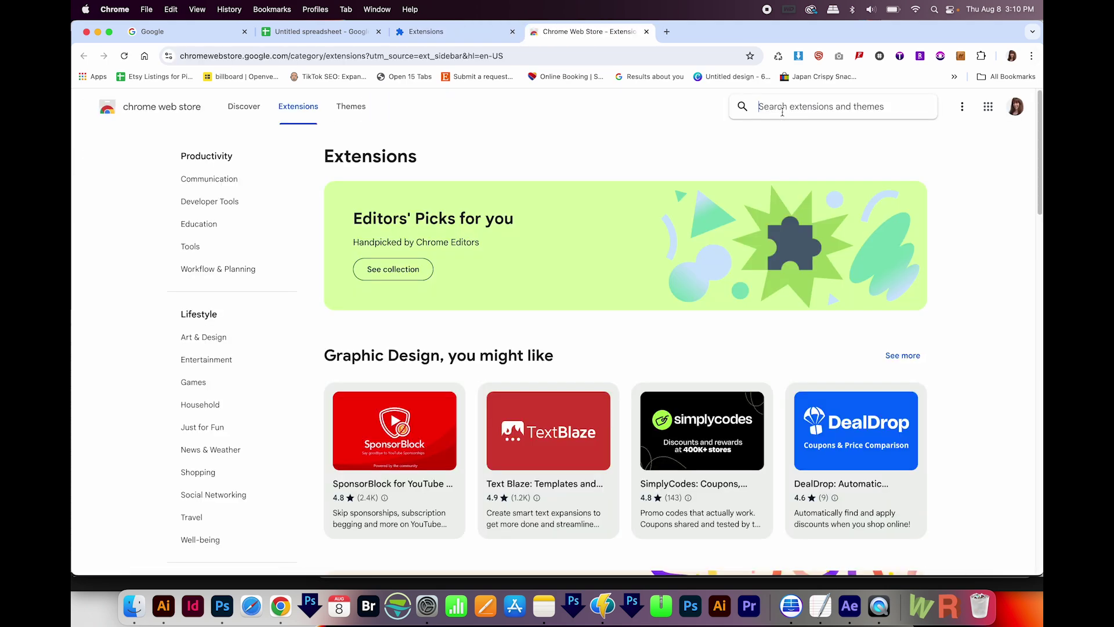
Step: Search the Web Store for 'copy all URLs' and open the Copy All Urls extension page
click(783, 112)
text(copy all)
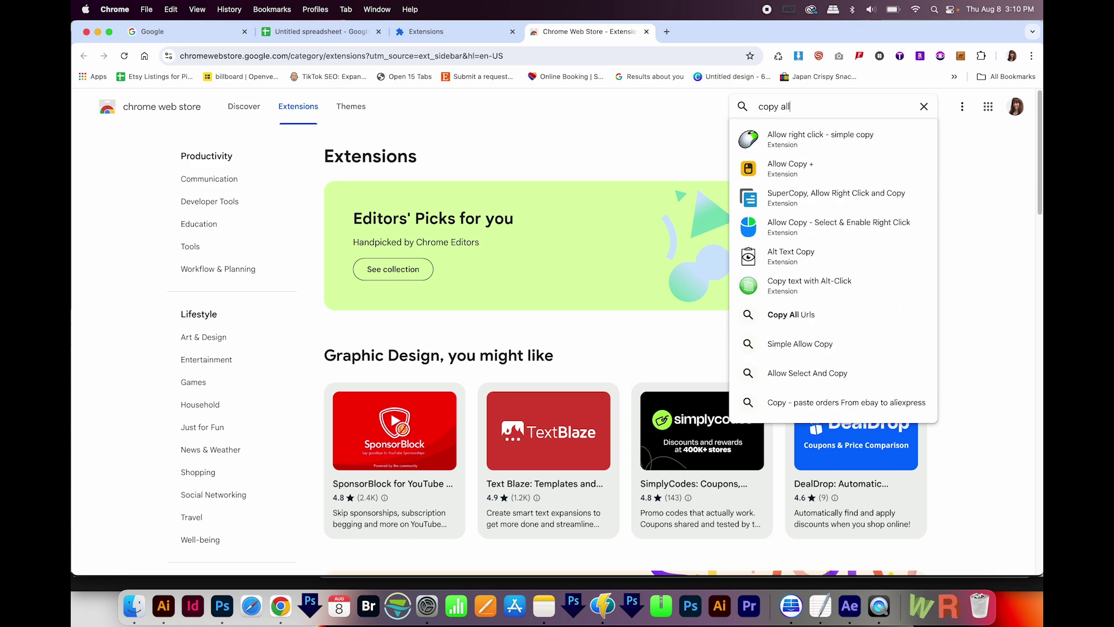
text( URLs)
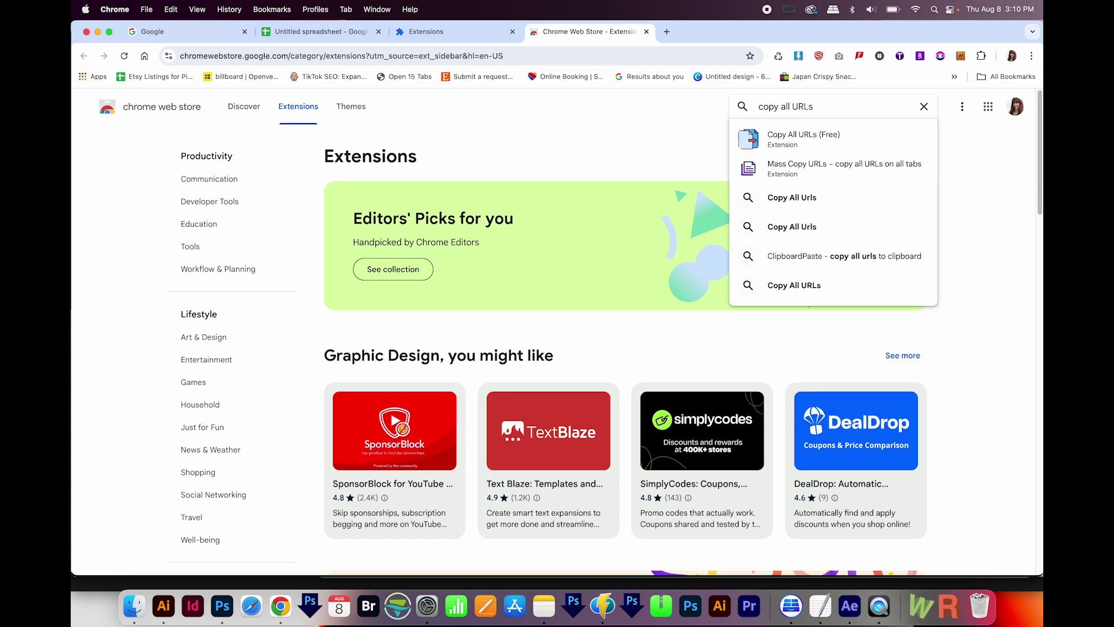
key(Return)
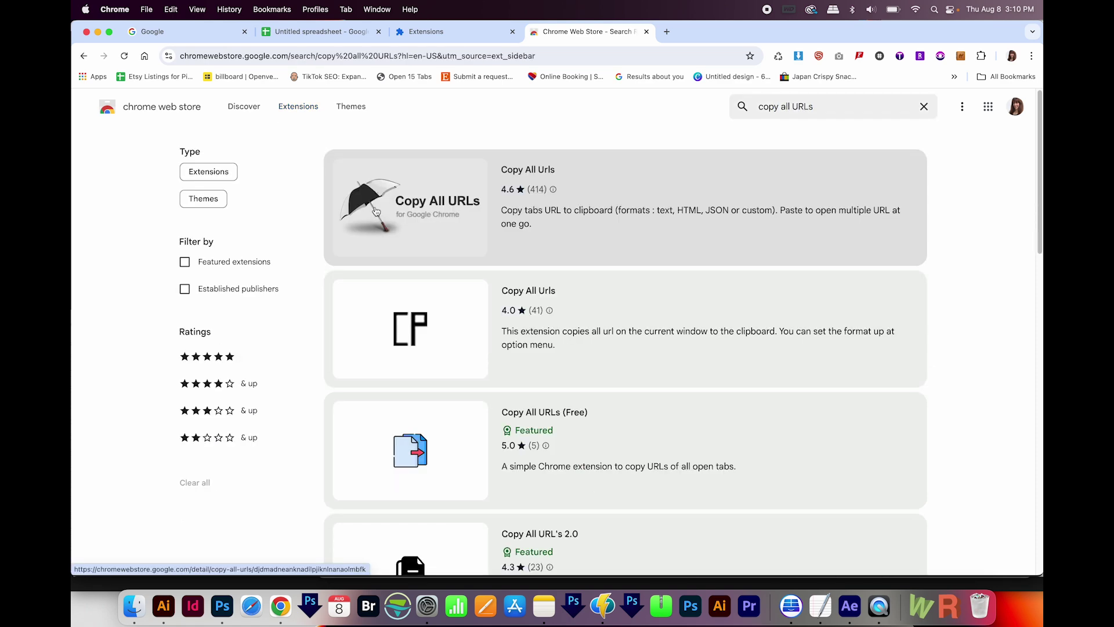
click(376, 212)
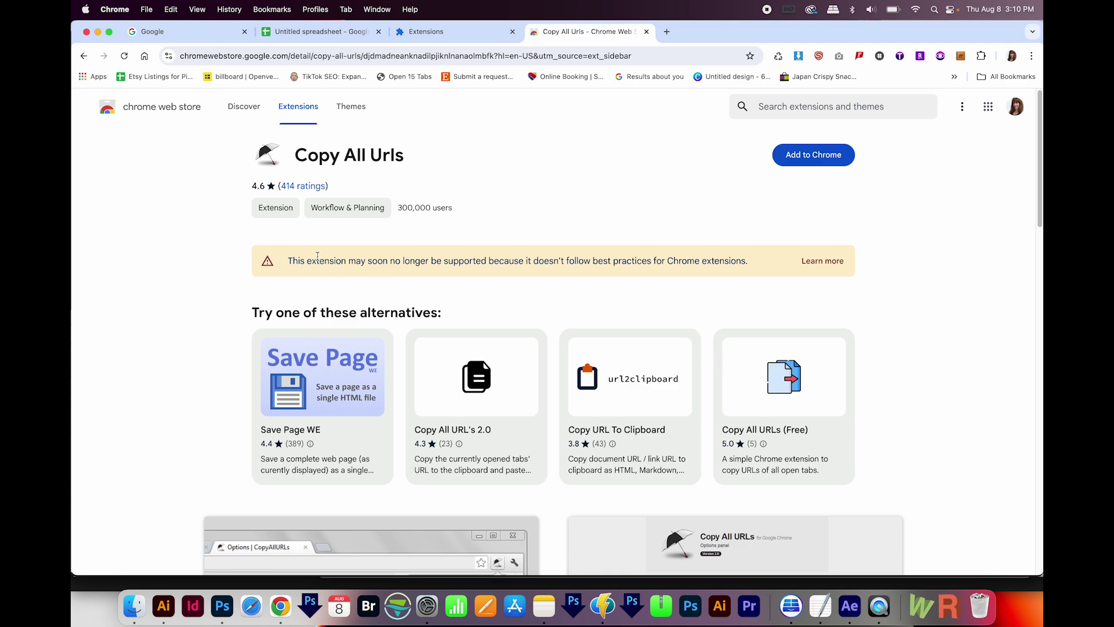
Step: Add the Copy All Urls extension to Chrome and check it in the extensions list
click(808, 154)
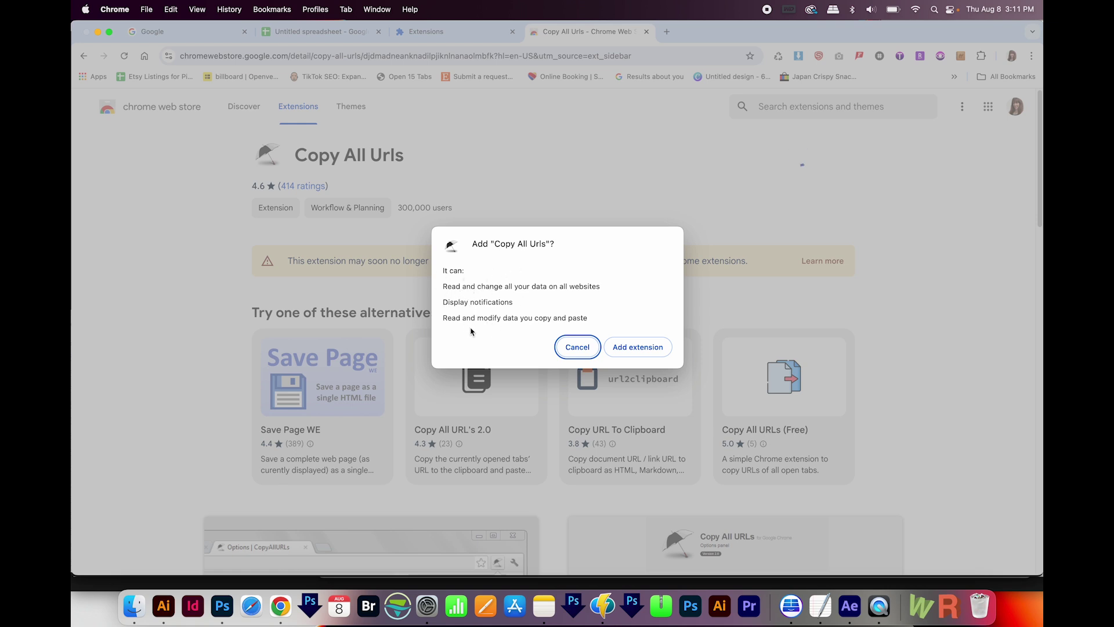
click(641, 350)
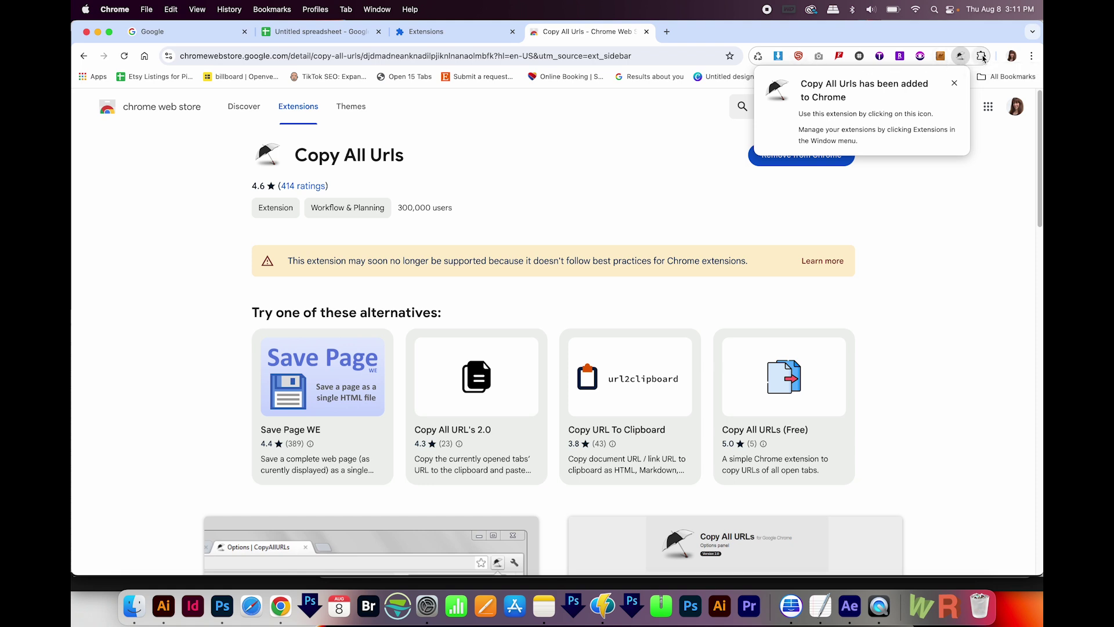
click(981, 56)
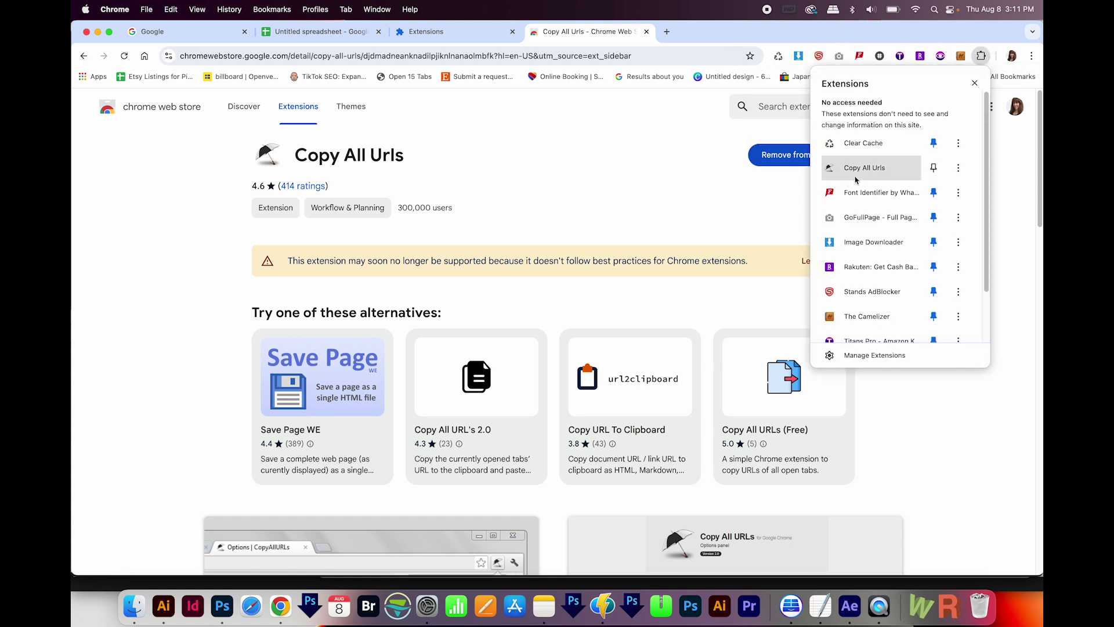
Step: Pin Copy All Urls, copy all 13 tab URLs, and switch to the Untitled spreadsheet
click(934, 168)
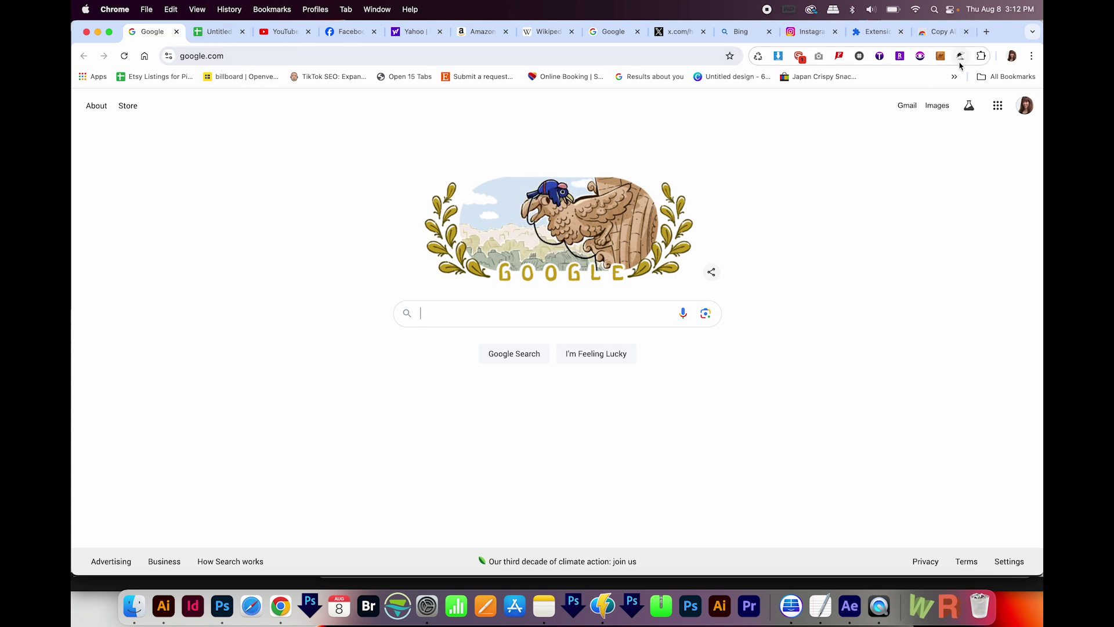
click(960, 57)
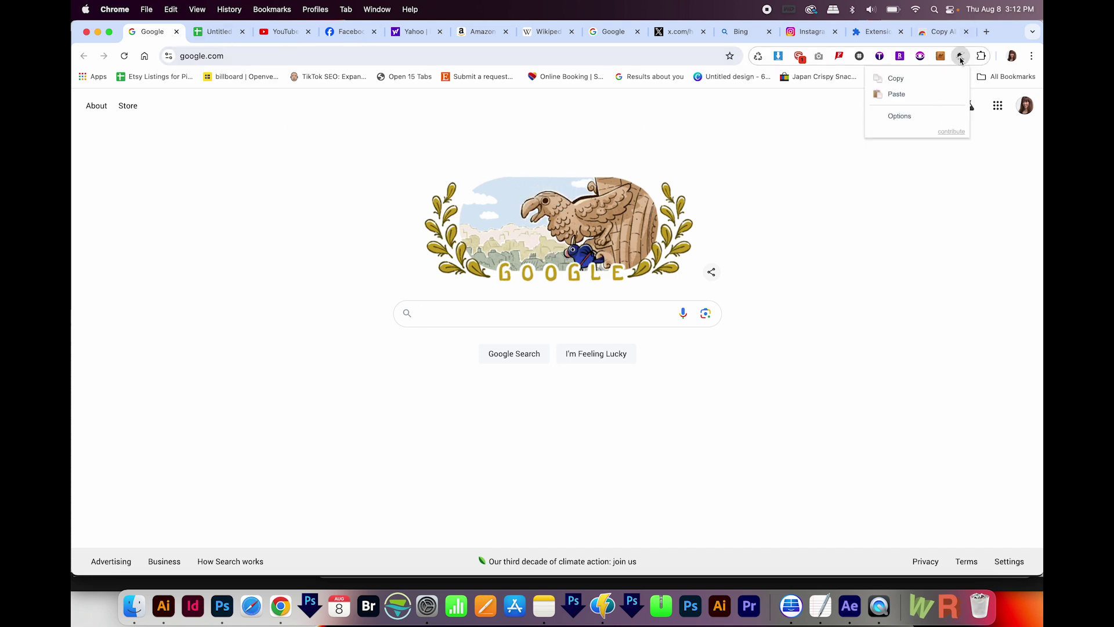
click(901, 81)
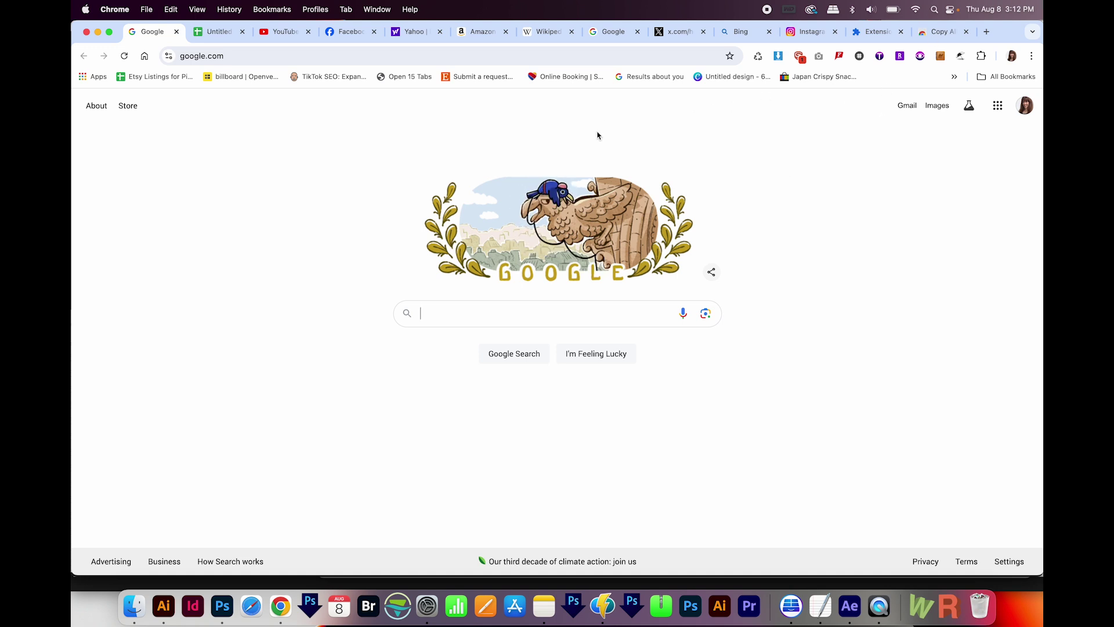
click(218, 31)
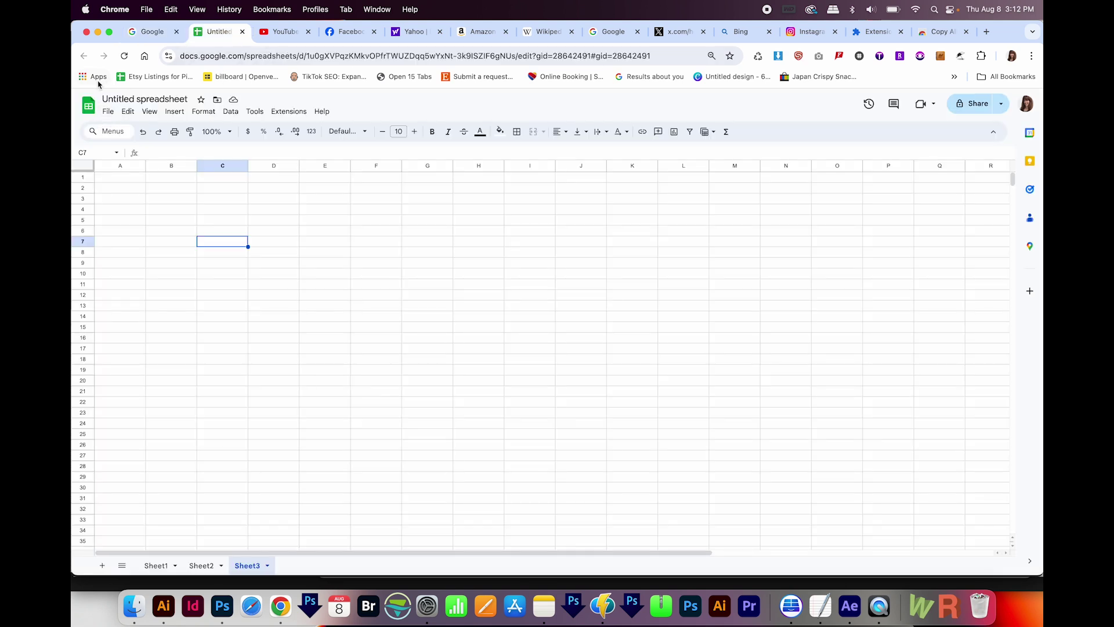
Step: Paste the copied tab URLs into column A starting at A1
click(123, 176)
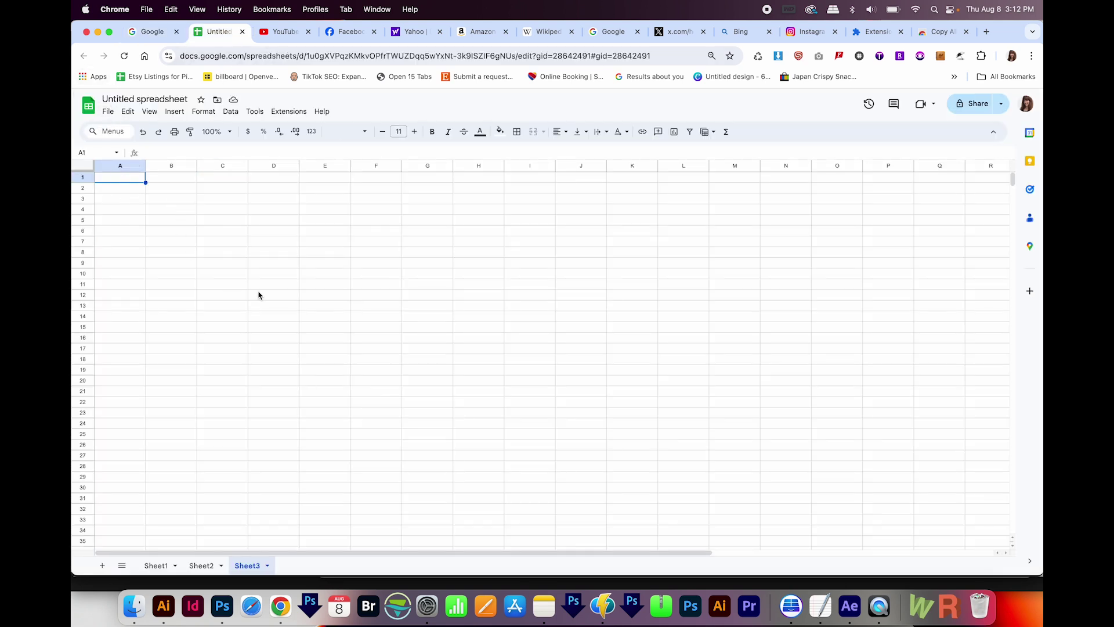
key(super+v)
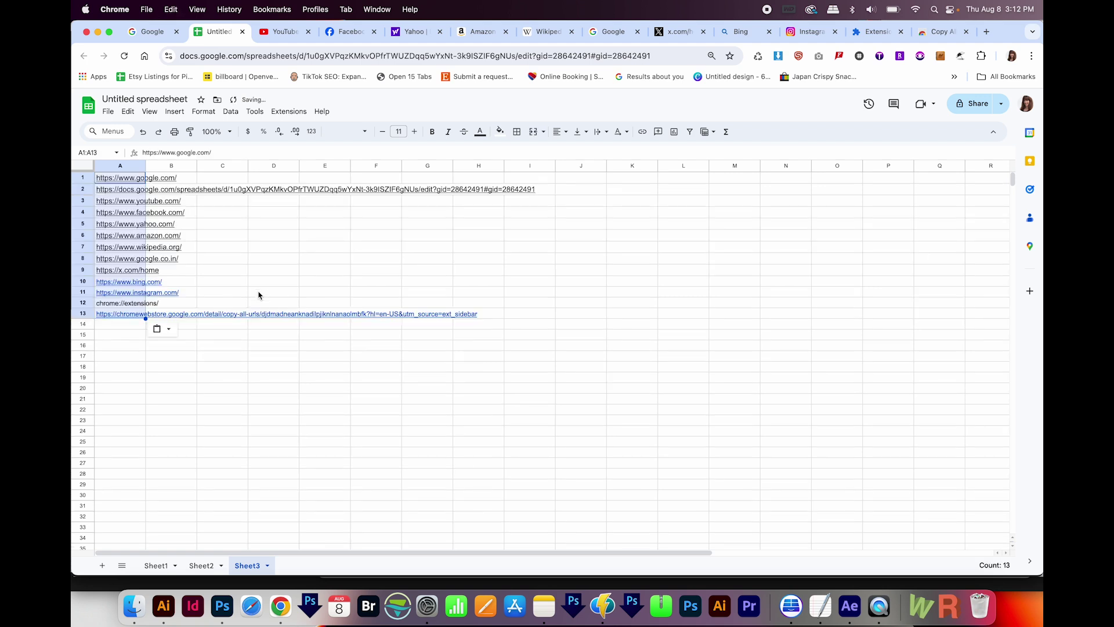
drag(202, 369, 201, 356)
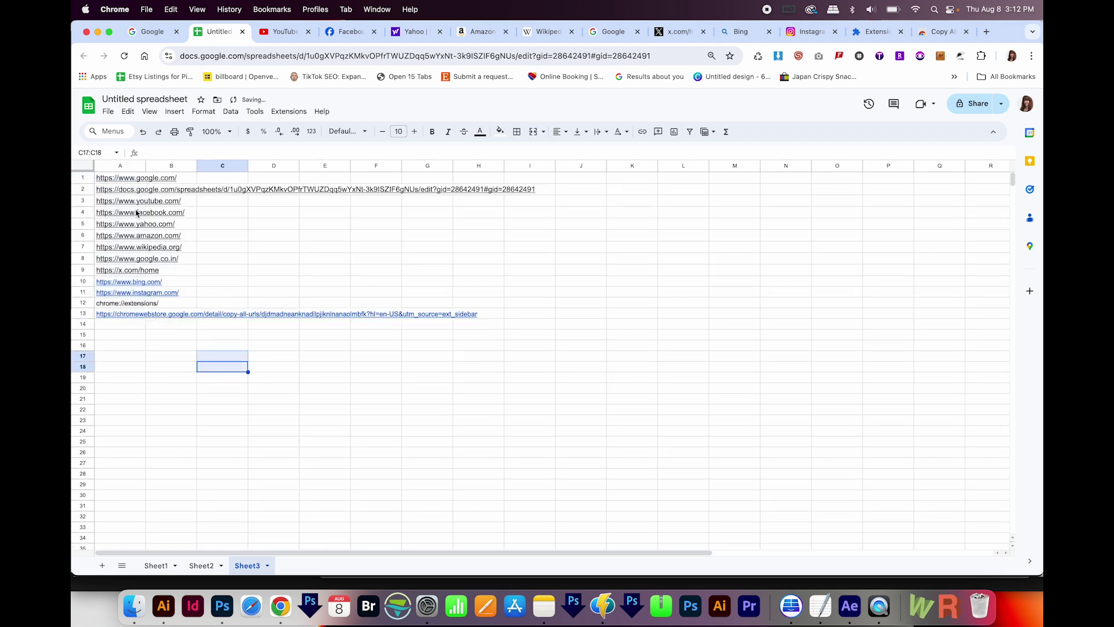
Step: Clear A1:A2 and A12:A13, leaving the nine site URLs in A3:A11
click(127, 180)
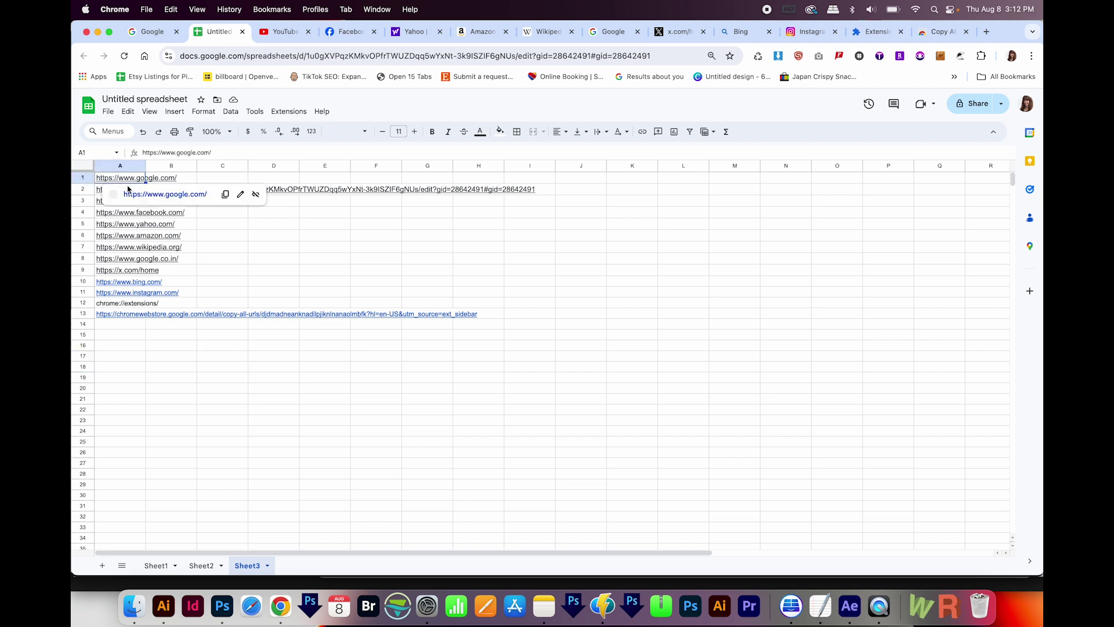
shift+click(112, 193)
key(Delete)
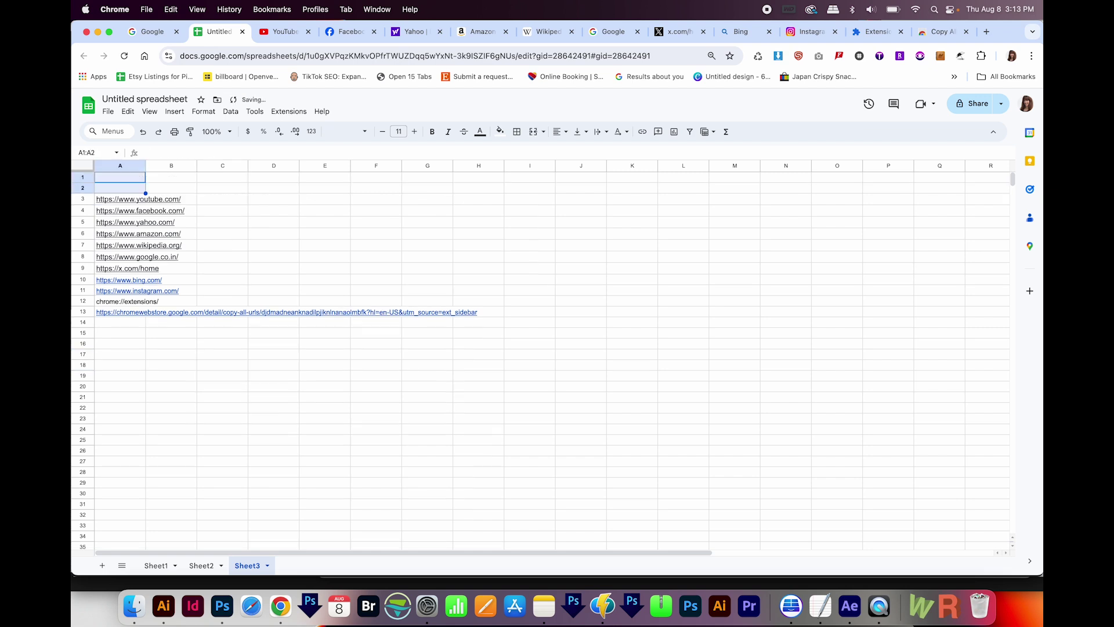
click(252, 213)
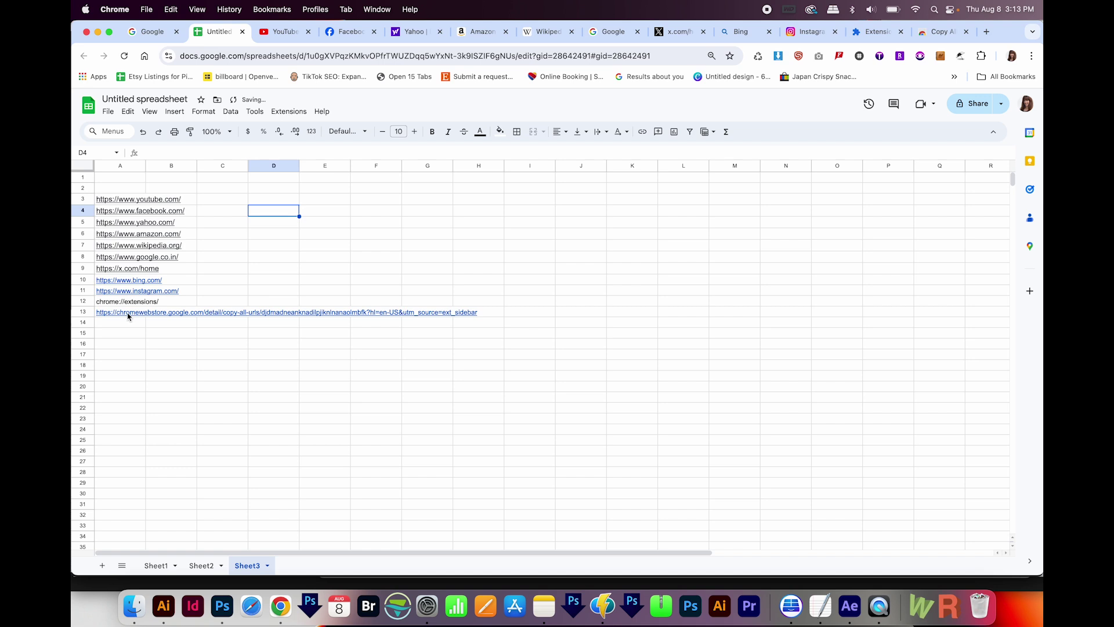
click(128, 316)
shift+click(120, 302)
key(Delete)
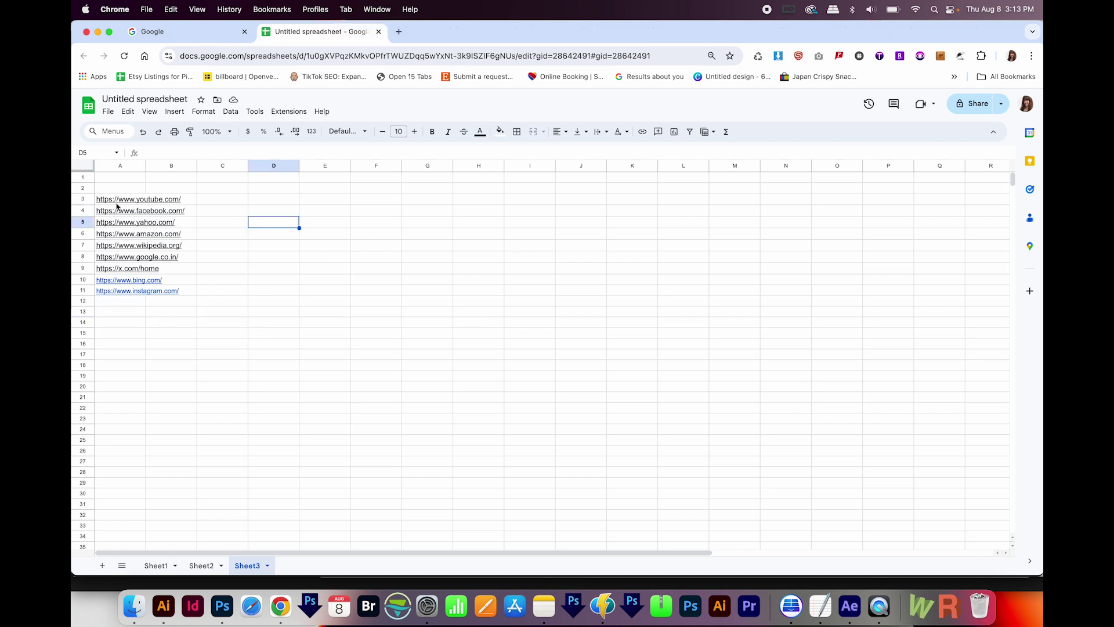
click(113, 200)
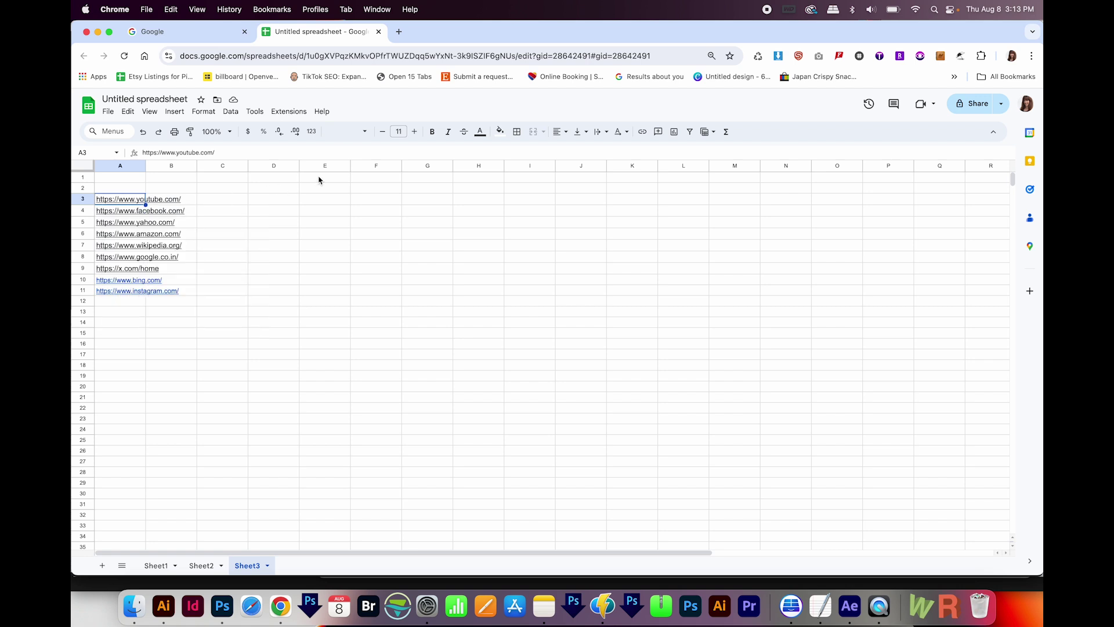
Step: Open the nine URLs in A3:A11 as tabs, then close the YouTube and Facebook tabs
key(super+shift+Down)
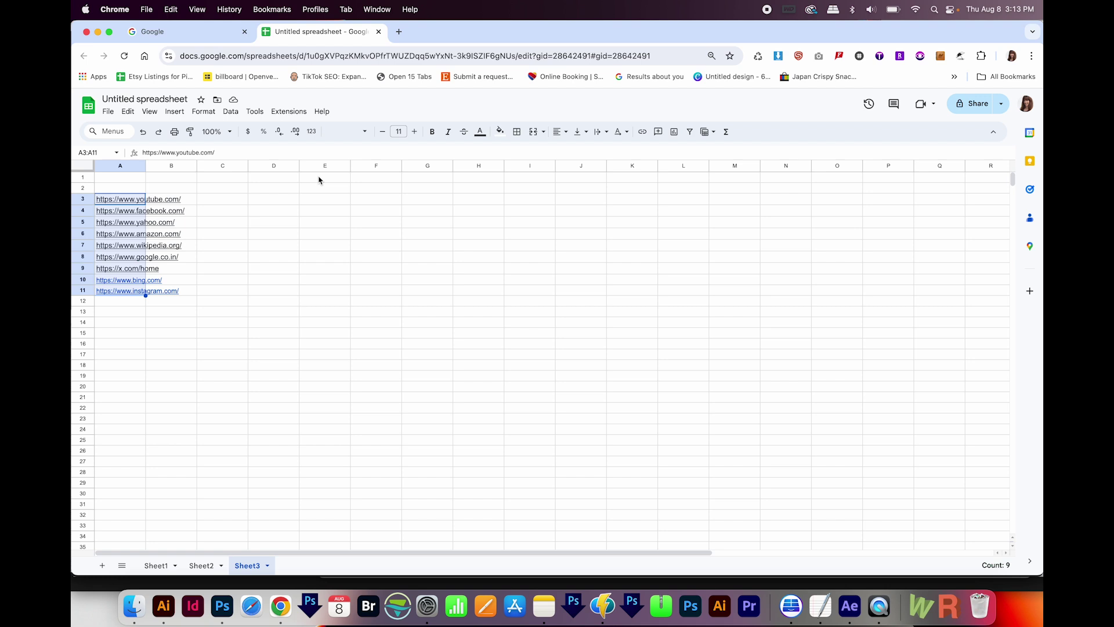
key(alt+Return)
click(310, 32)
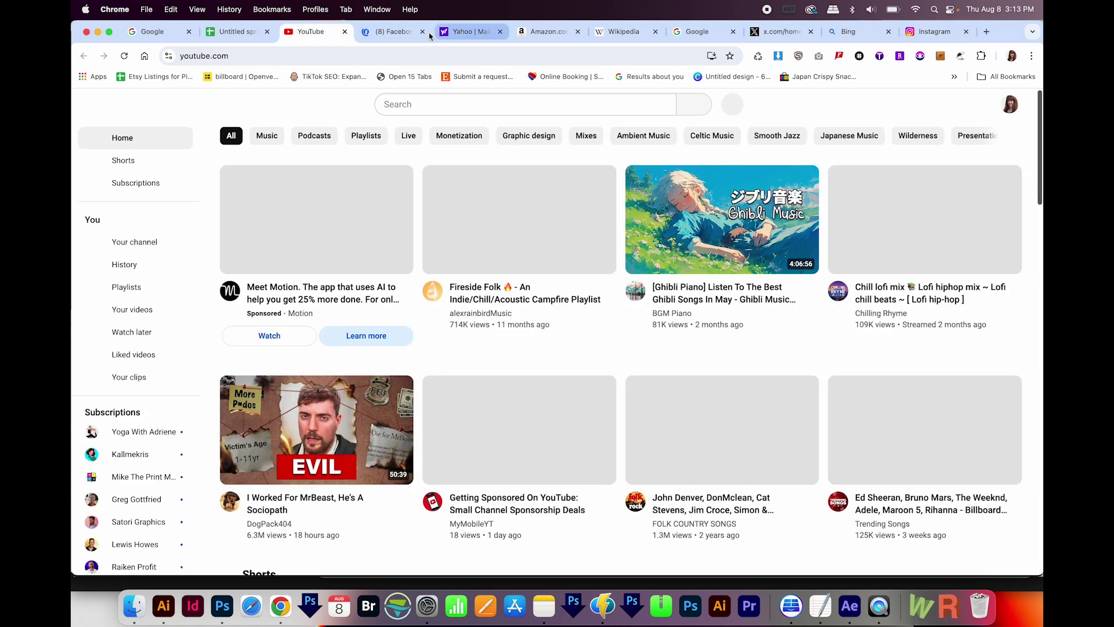
key(ctrl+shift+Tab)
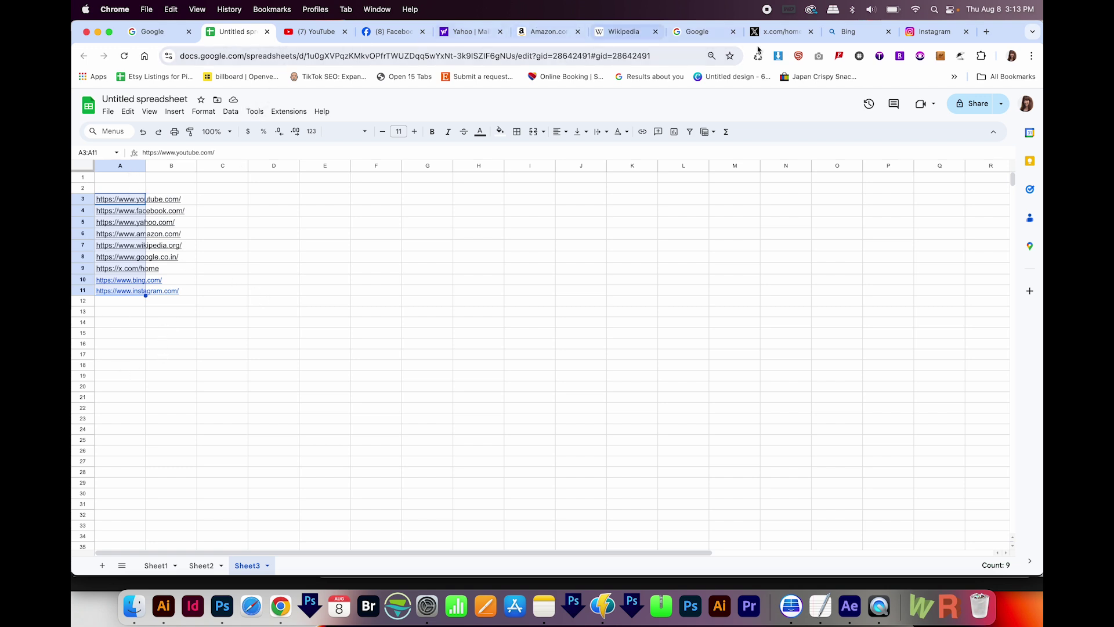
key(ctrl+Tab)
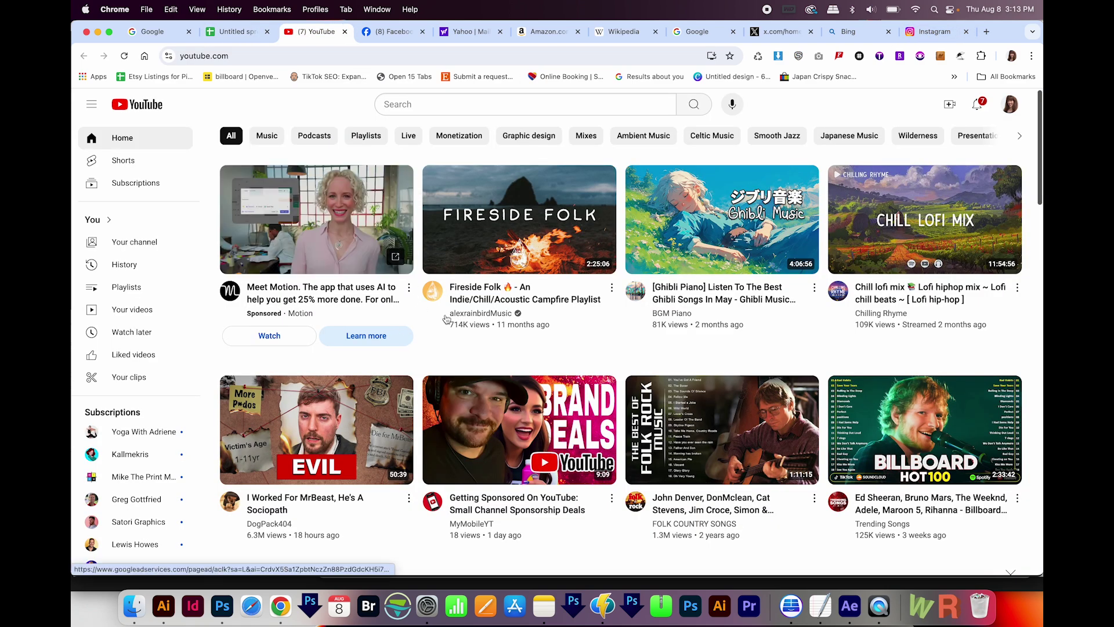
key(super+w)
key(super+w)
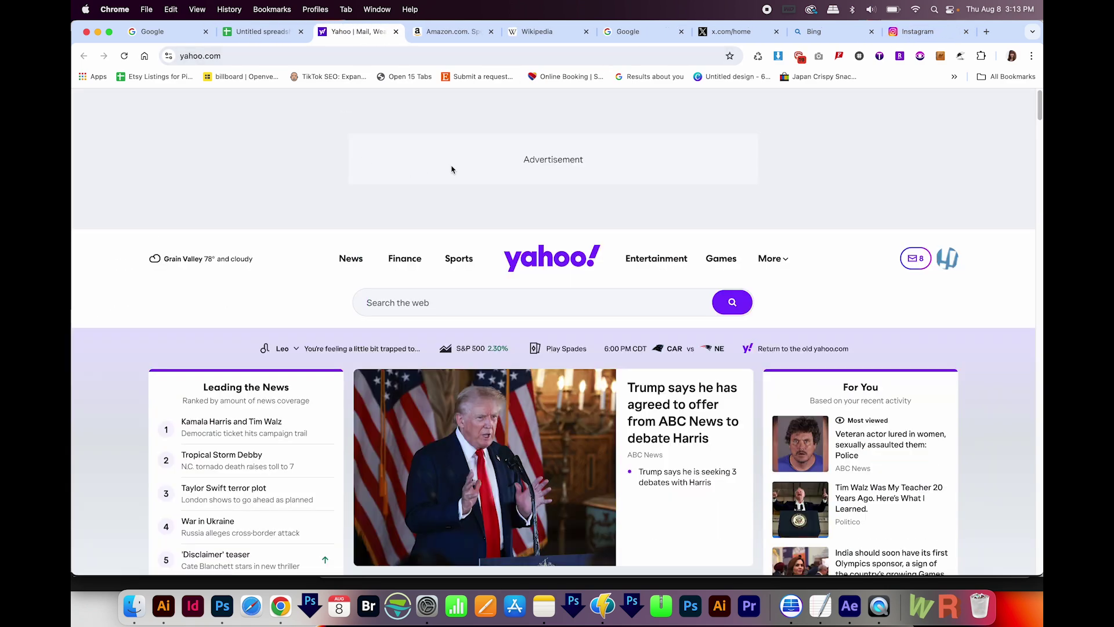